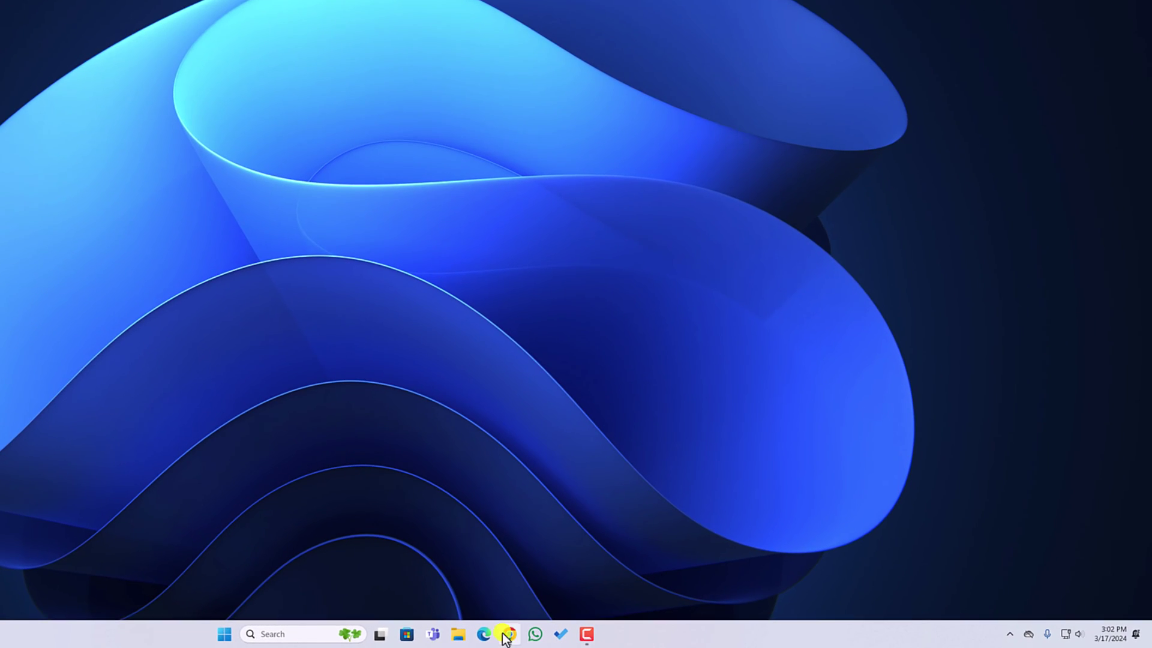
Download jdk-21_windows-x64_bin.exe from the JDK 21 Windows tab on Oracle's Java Downloads page.
left_click(636, 637)
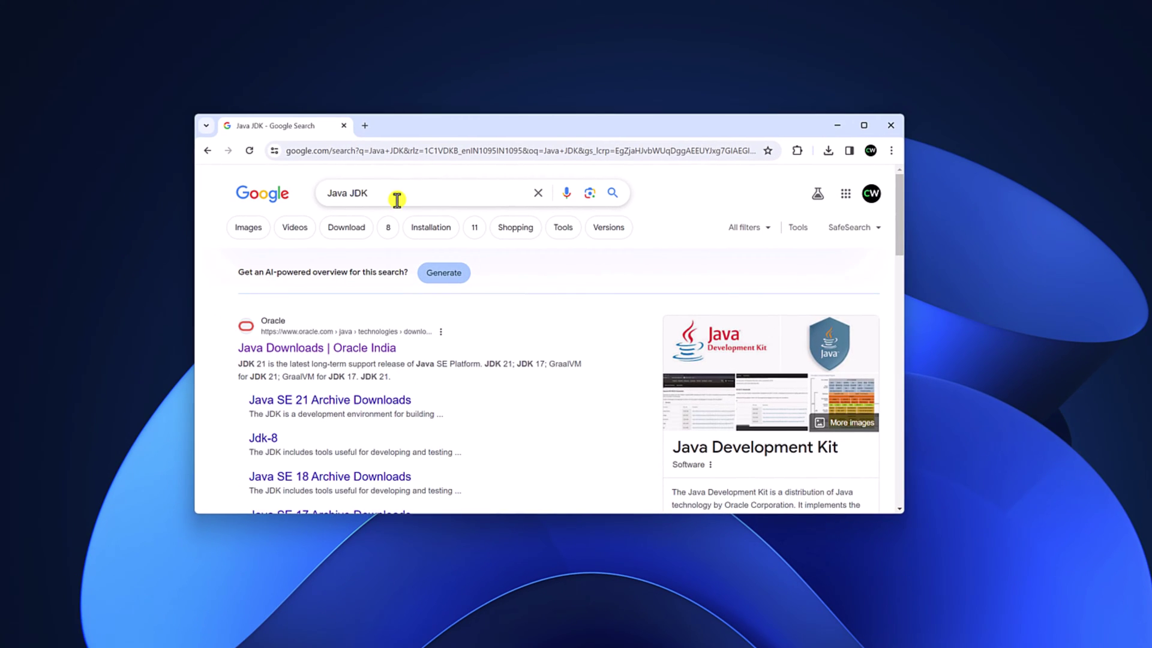
left_click(348, 349)
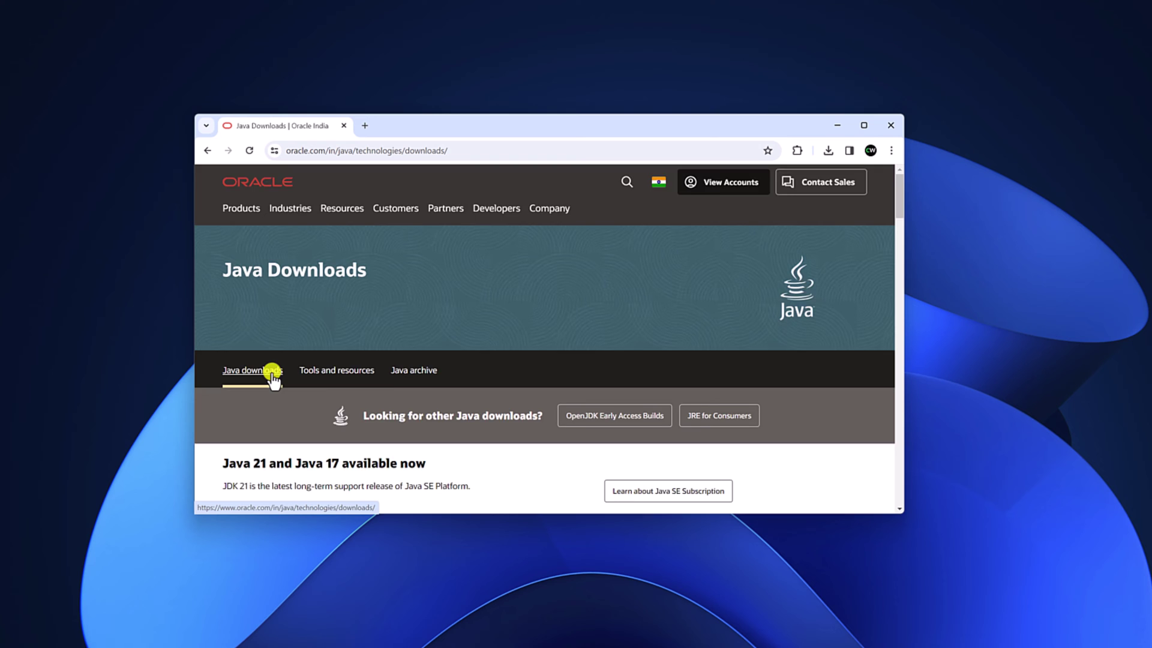
scroll(271, 377, "down", 2)
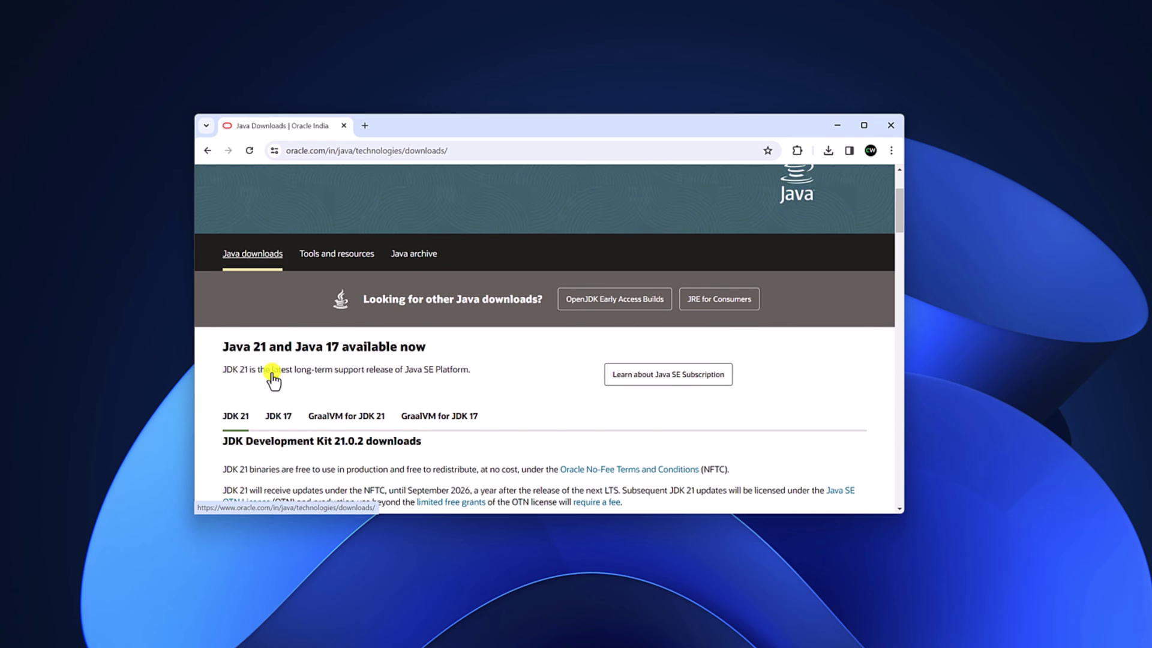
left_click(245, 419)
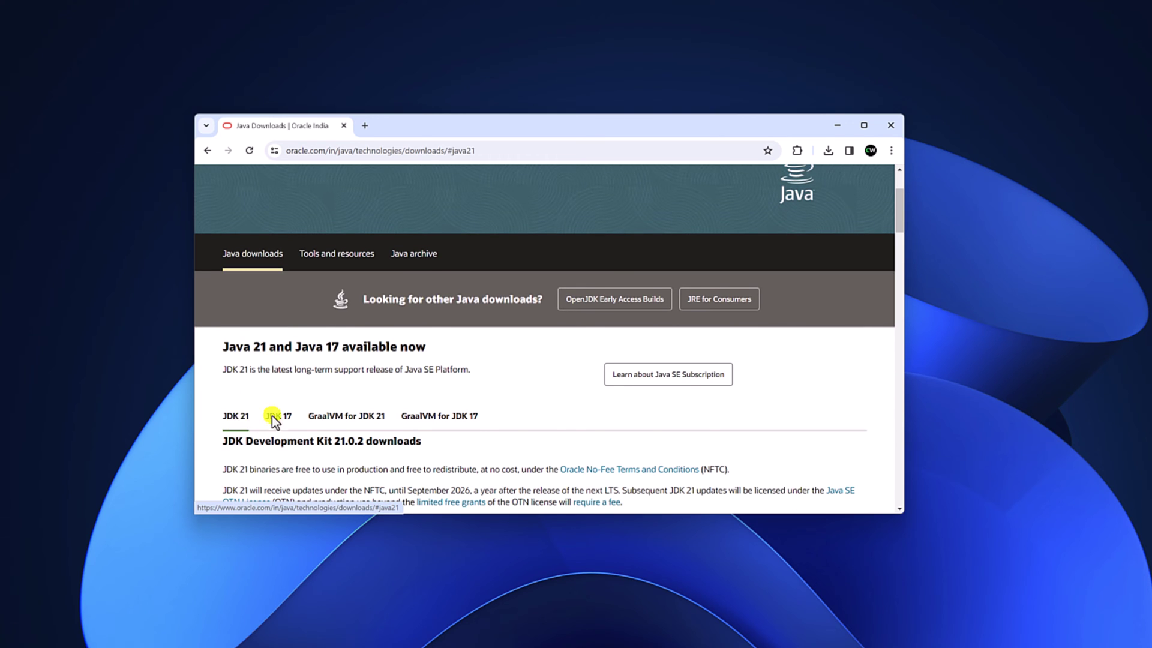
scroll(318, 400, "down", 2)
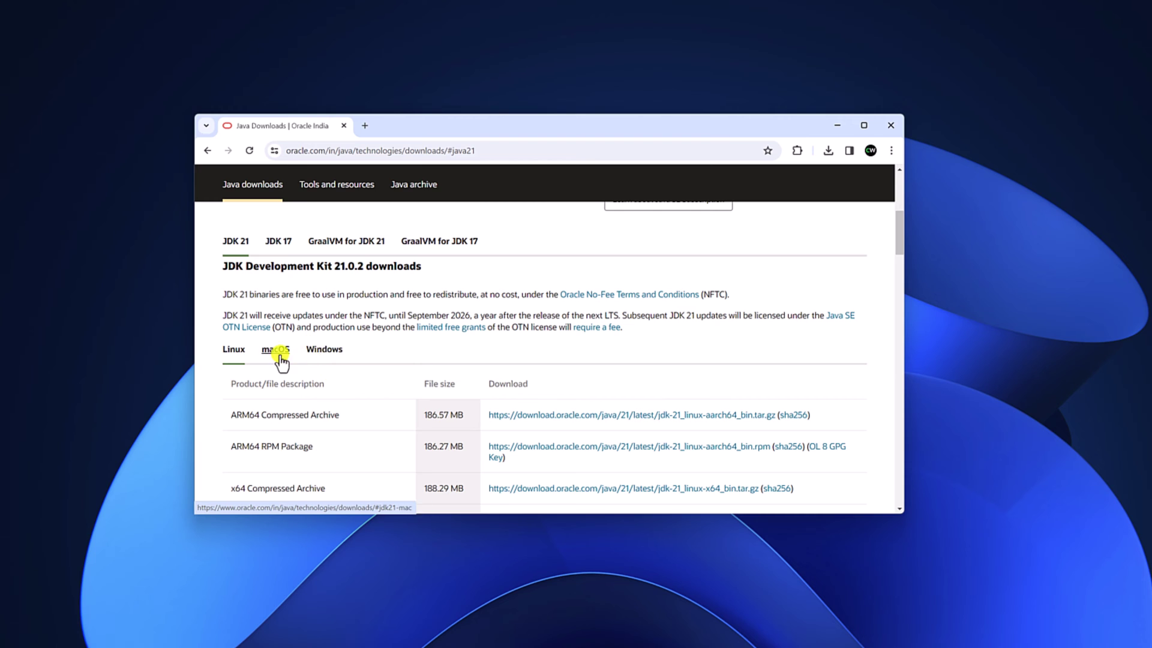
left_click(326, 349)
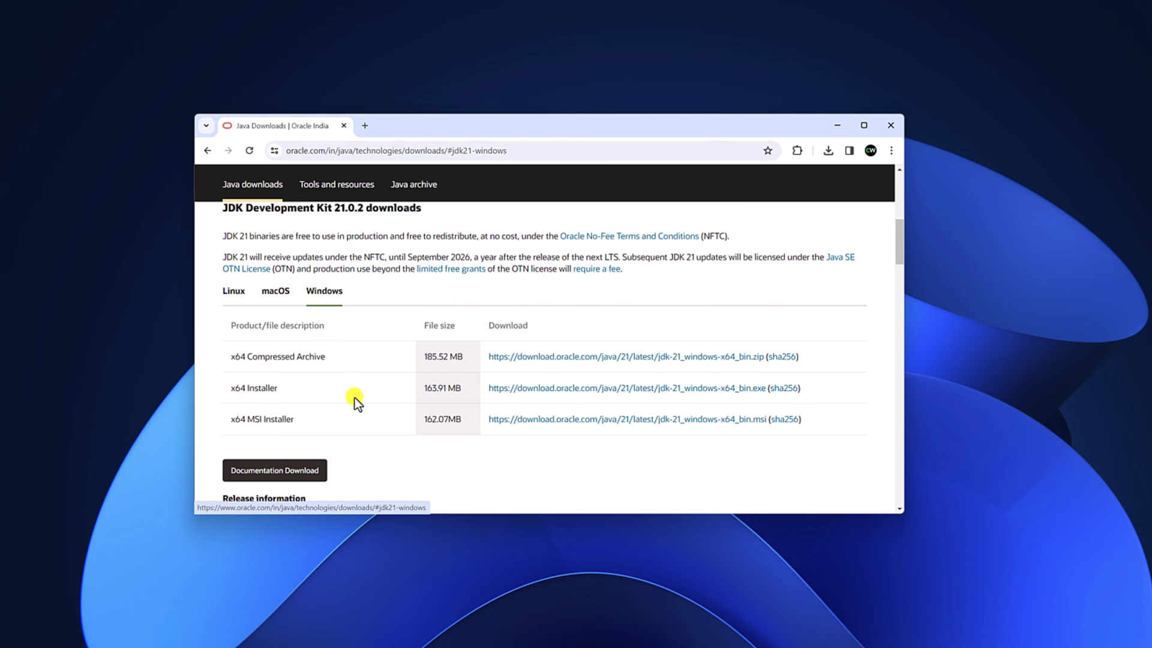
left_click(642, 392)
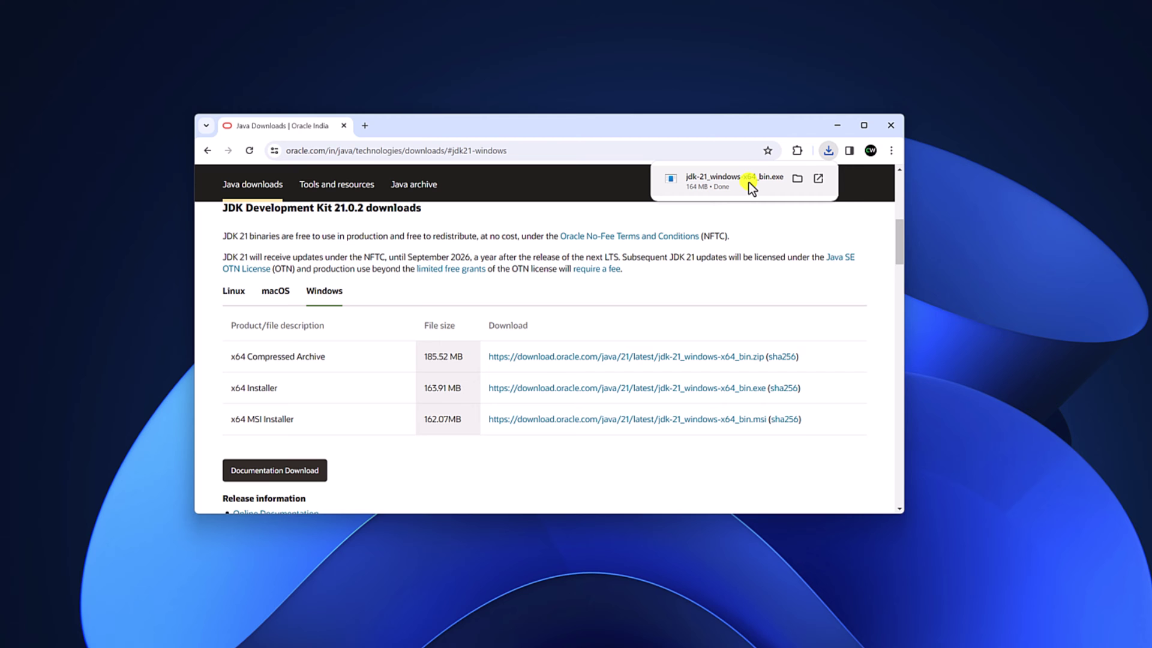
Run jdk-21_windows-x64_bin.exe from Chrome's download bubble.
left_click(749, 182)
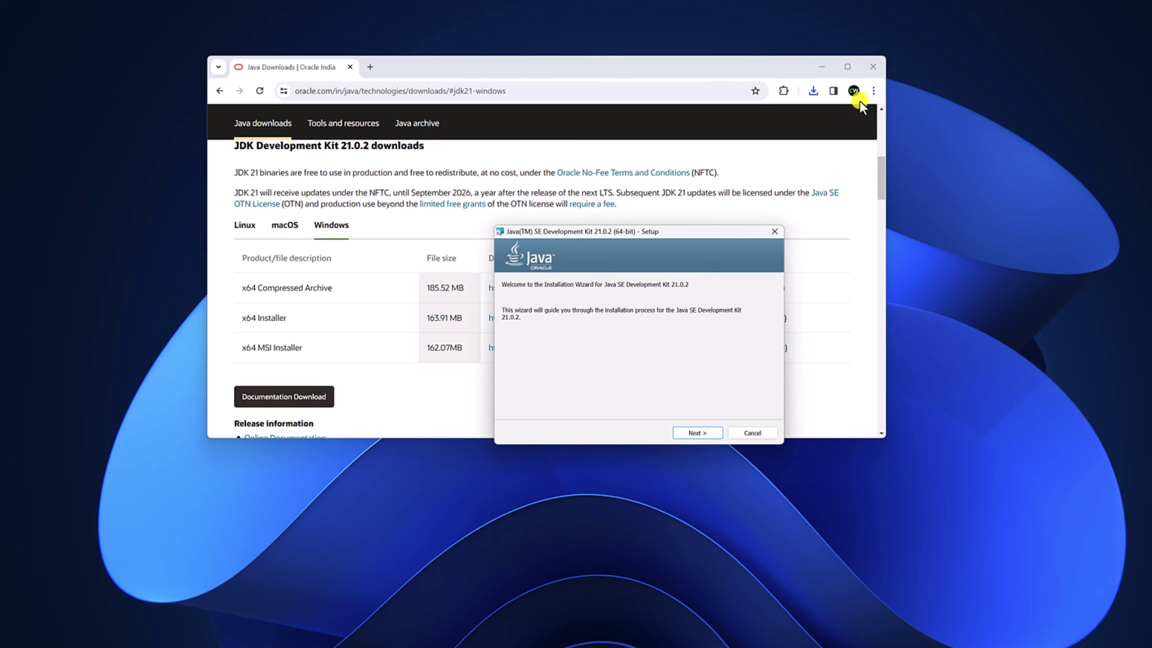
Install JDK 21.0.2 to the default C:\Program Files\Java\jdk-21\ folder and close the wizard.
left_click(823, 64)
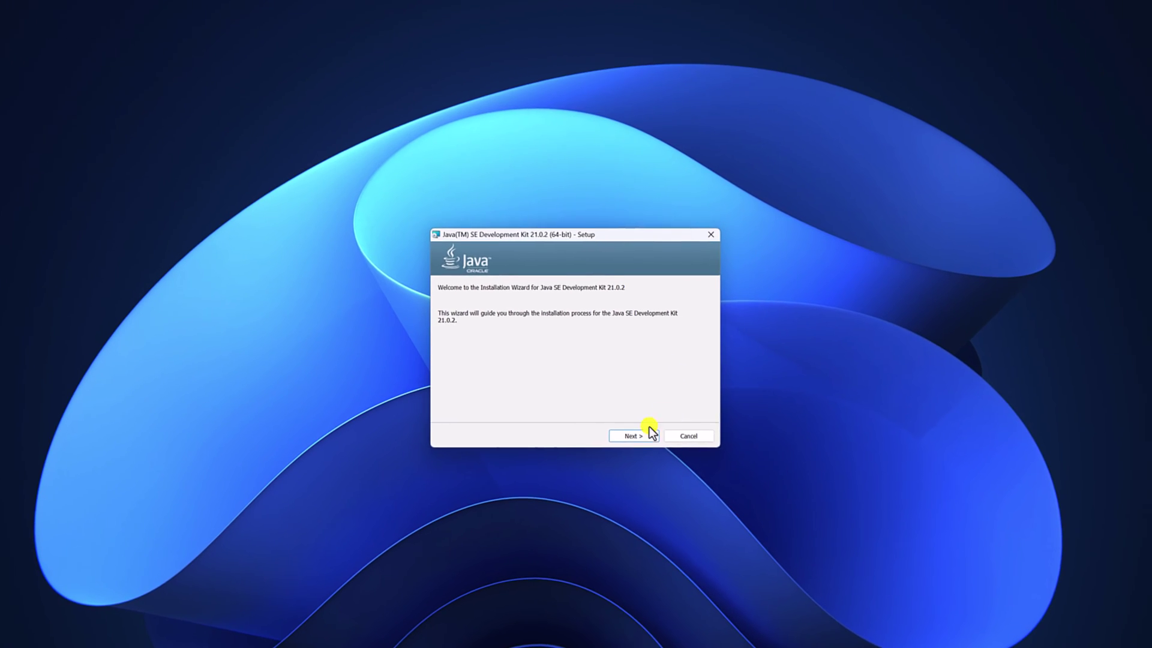
left_click(628, 436)
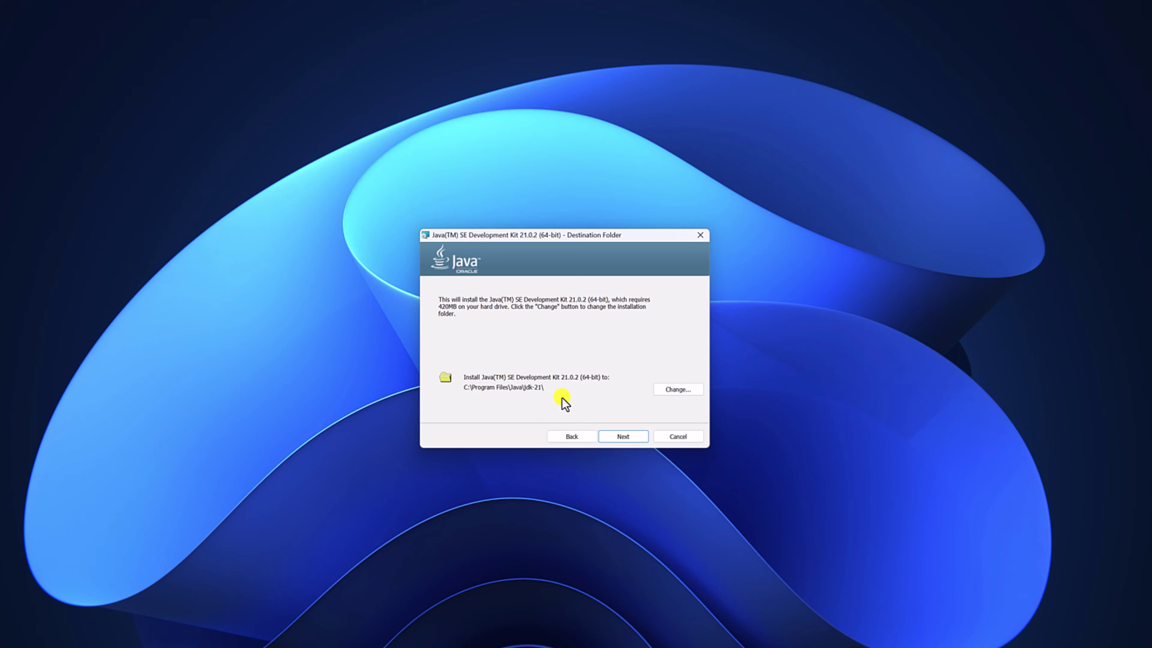
left_click(667, 393)
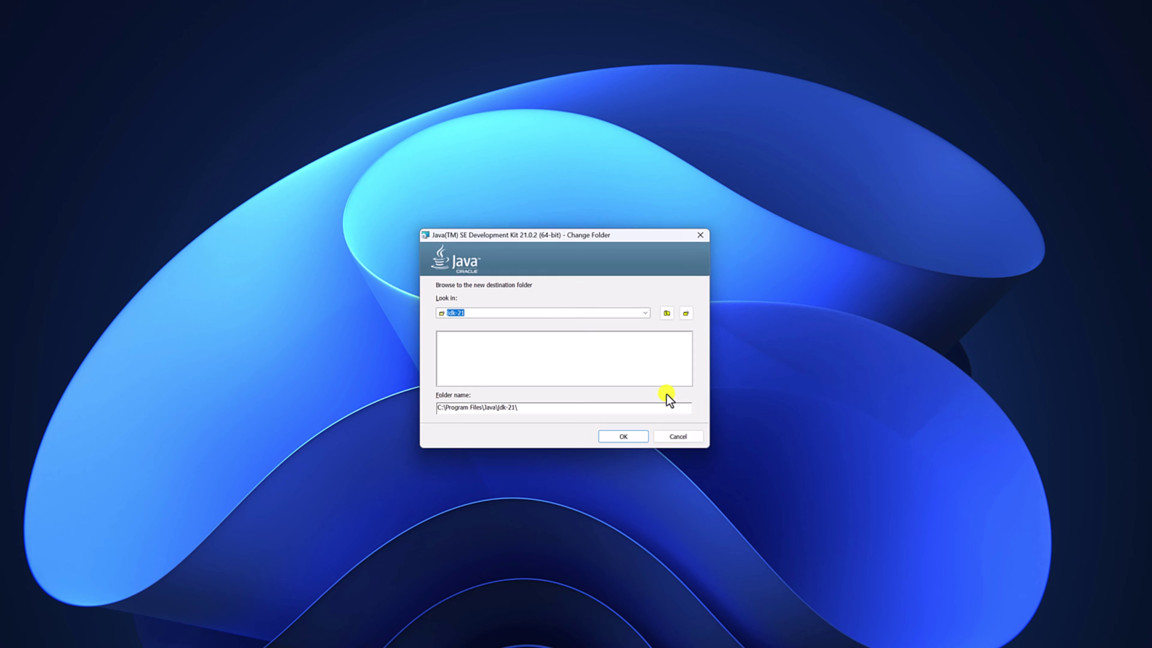
left_click(679, 435)
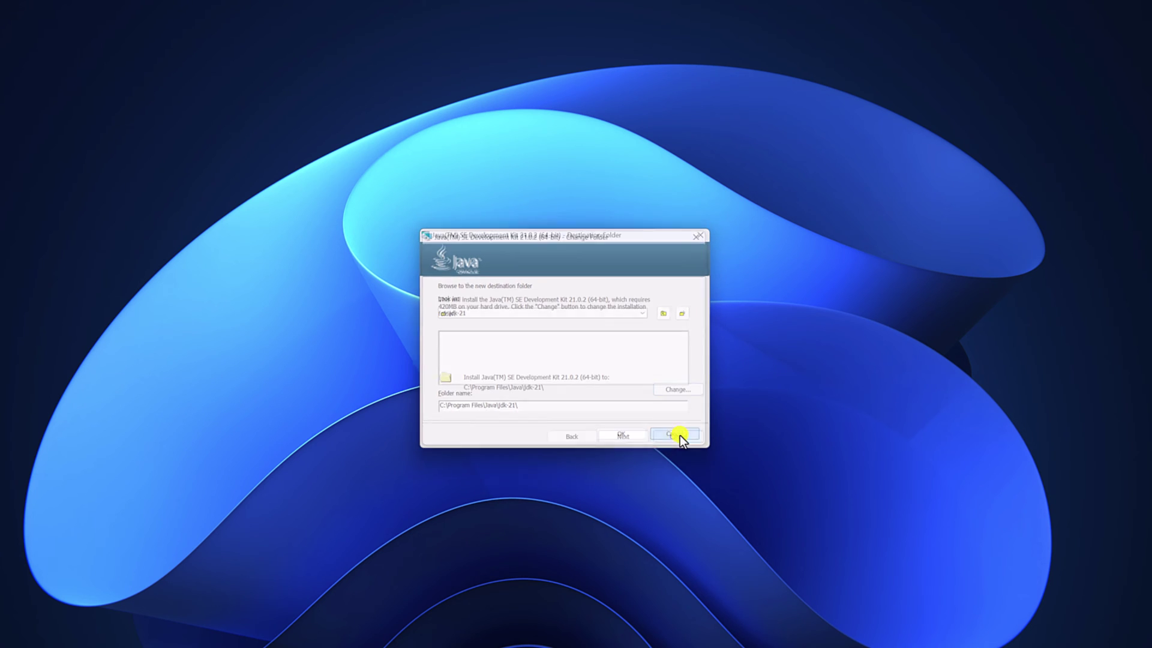
left_click(634, 438)
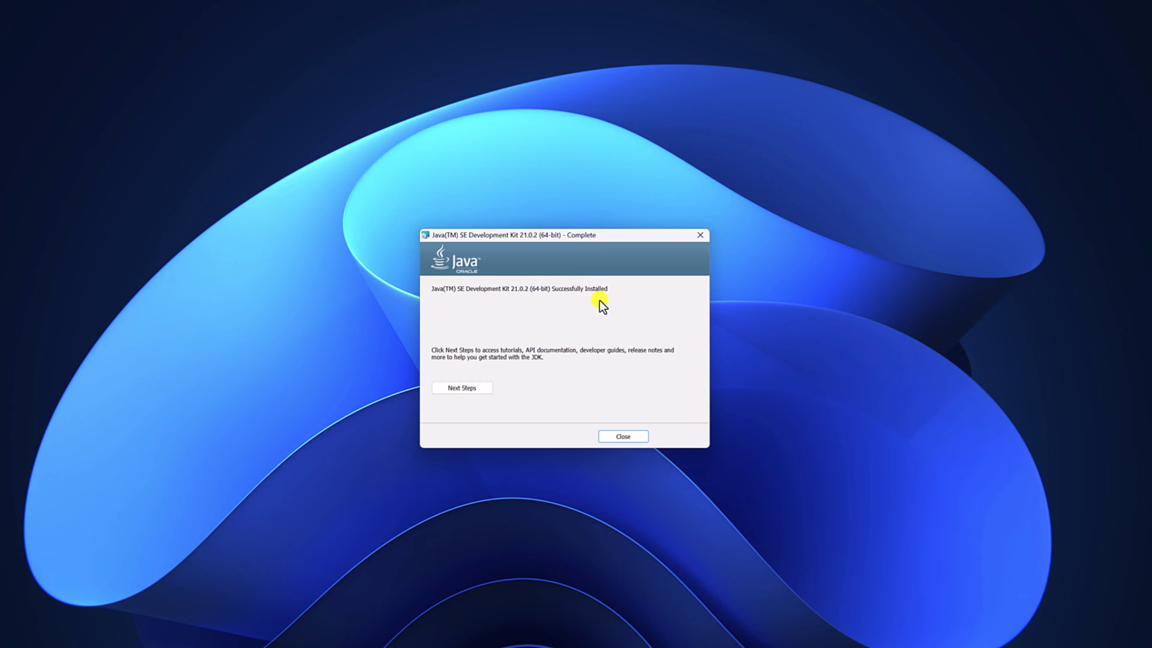
left_click(635, 436)
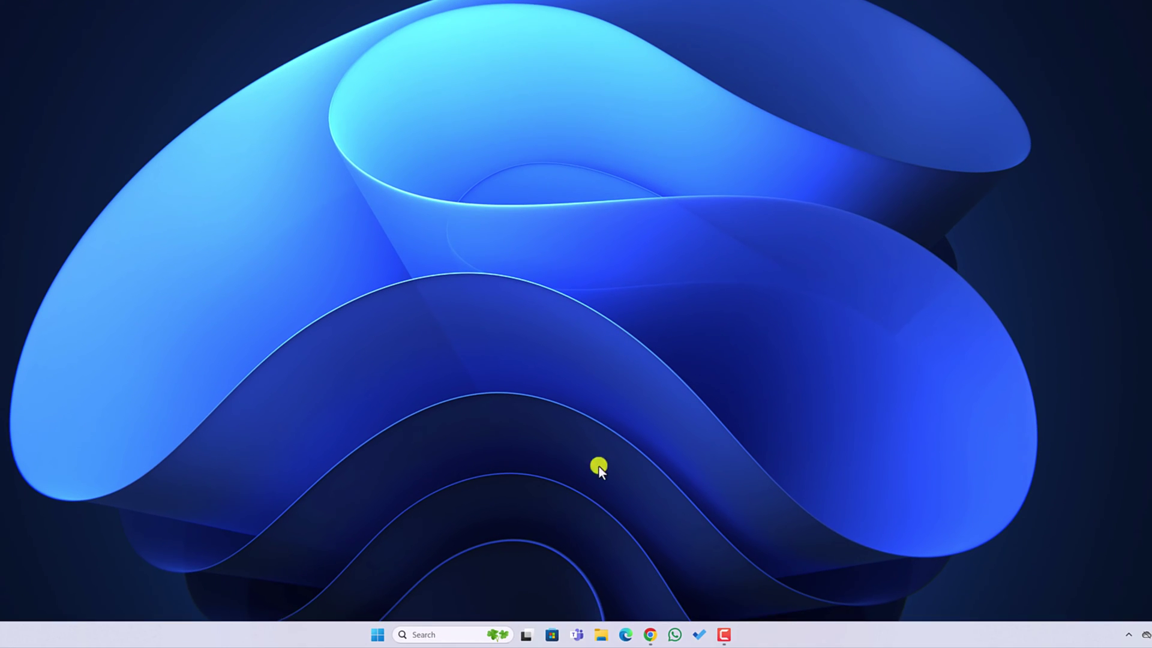
Browse File Explorer to C:\Program Files\Java\jdk-21\bin.
left_click(599, 634)
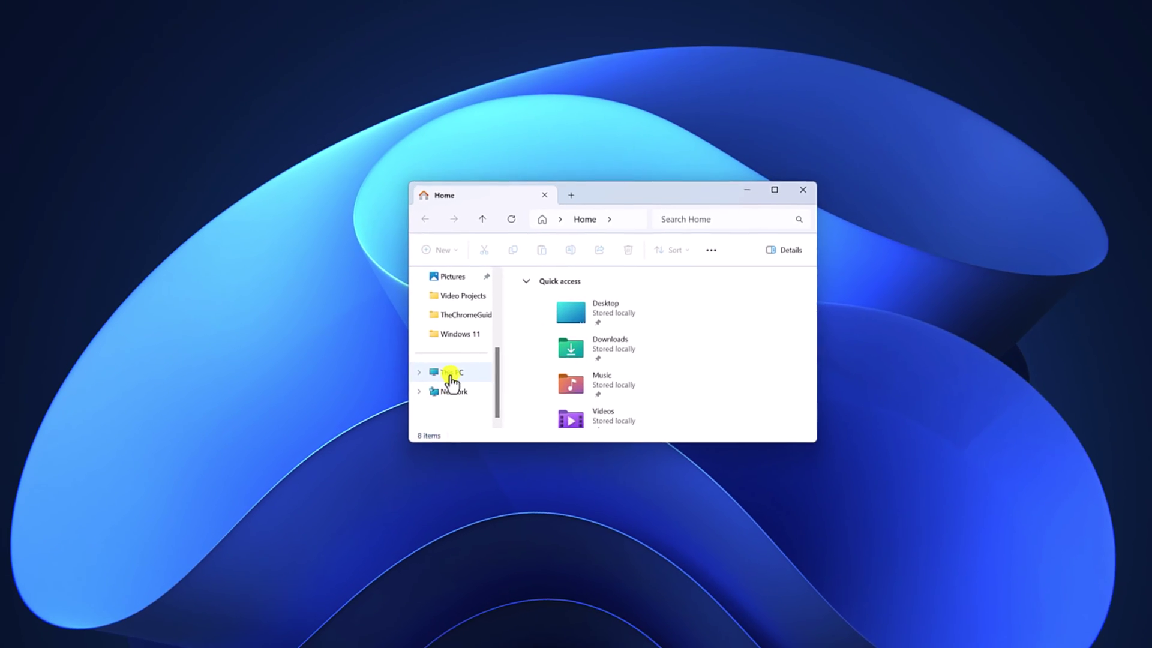
left_click(428, 289)
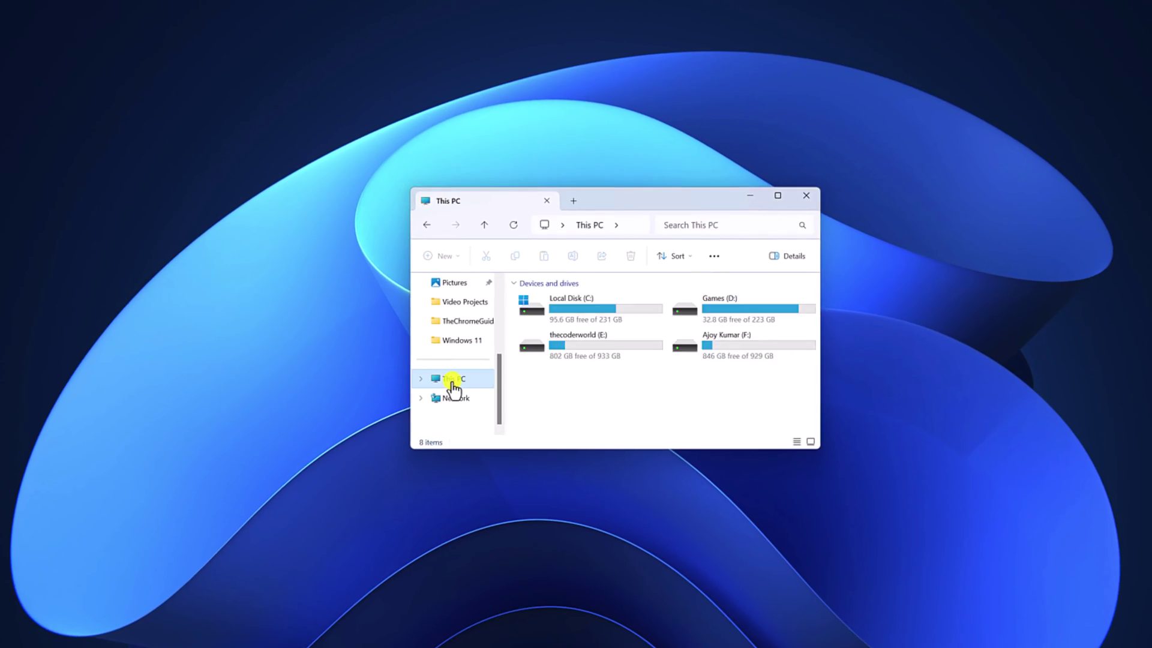
double_click(598, 318)
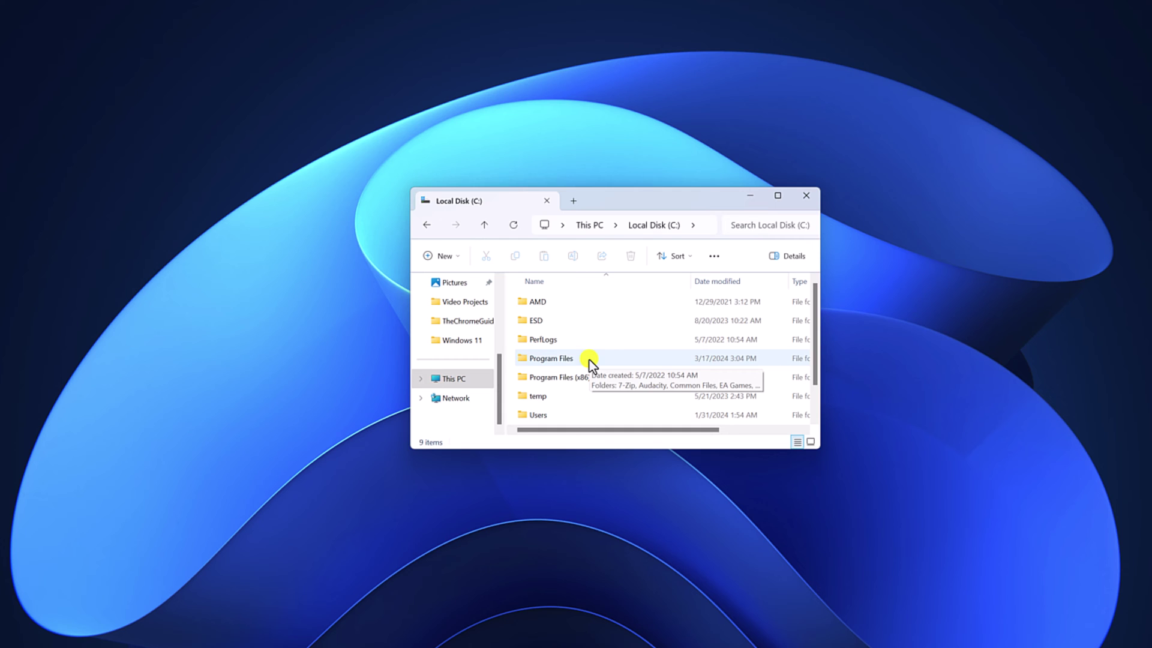
double_click(591, 363)
scroll(601, 309, "down", 1)
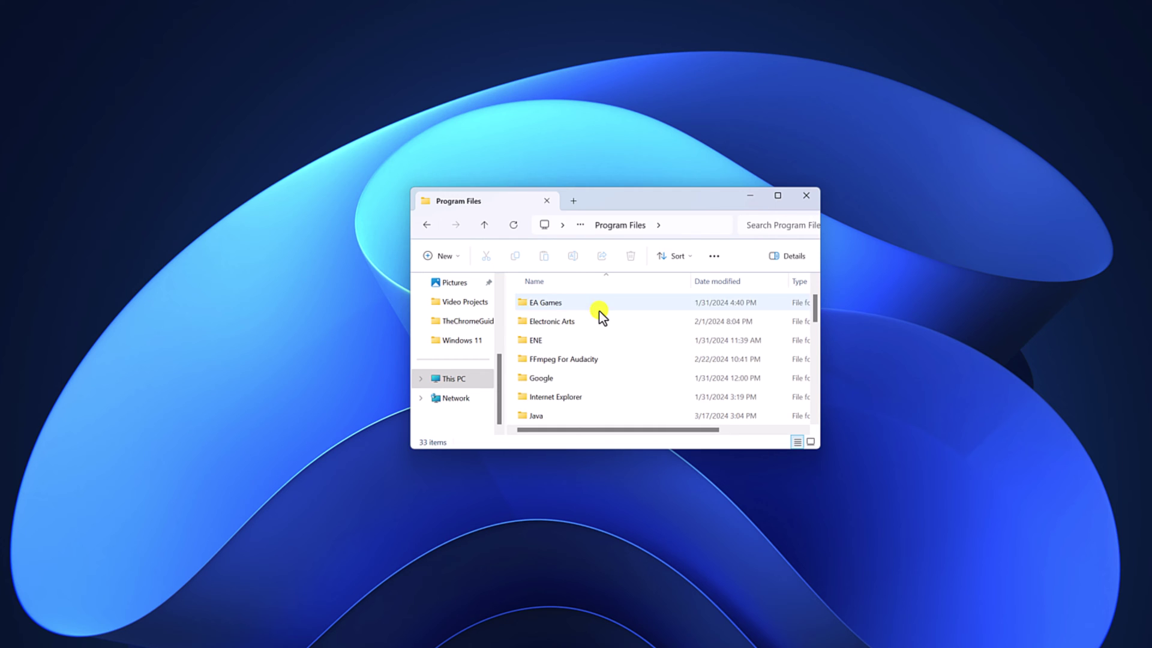
double_click(600, 417)
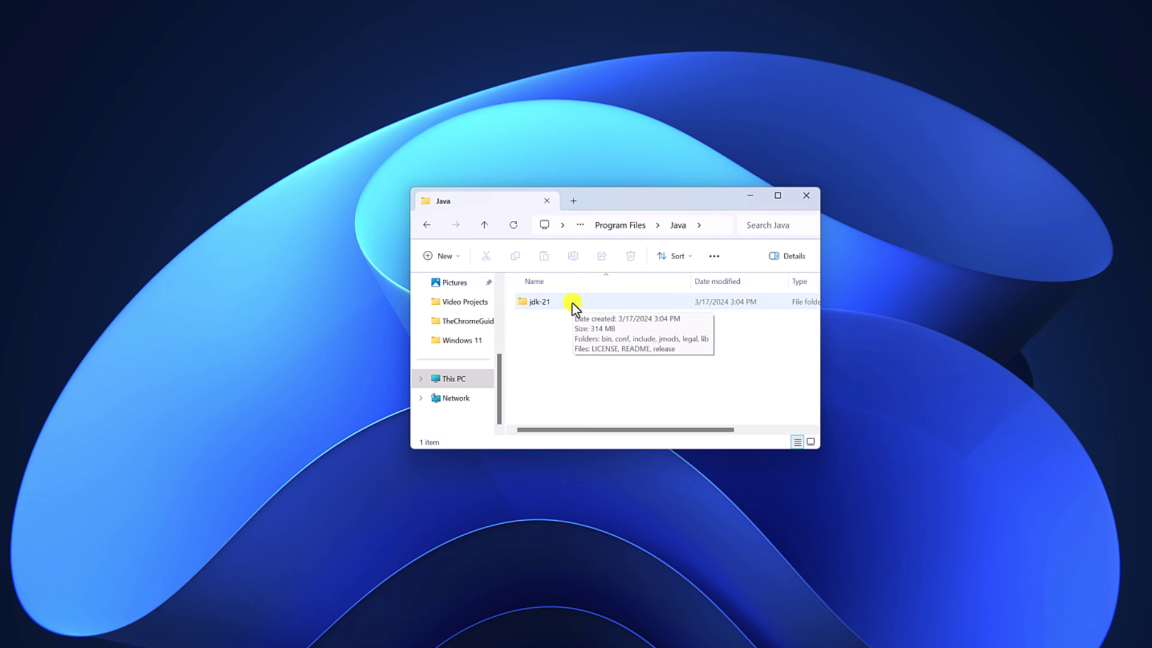
double_click(573, 303)
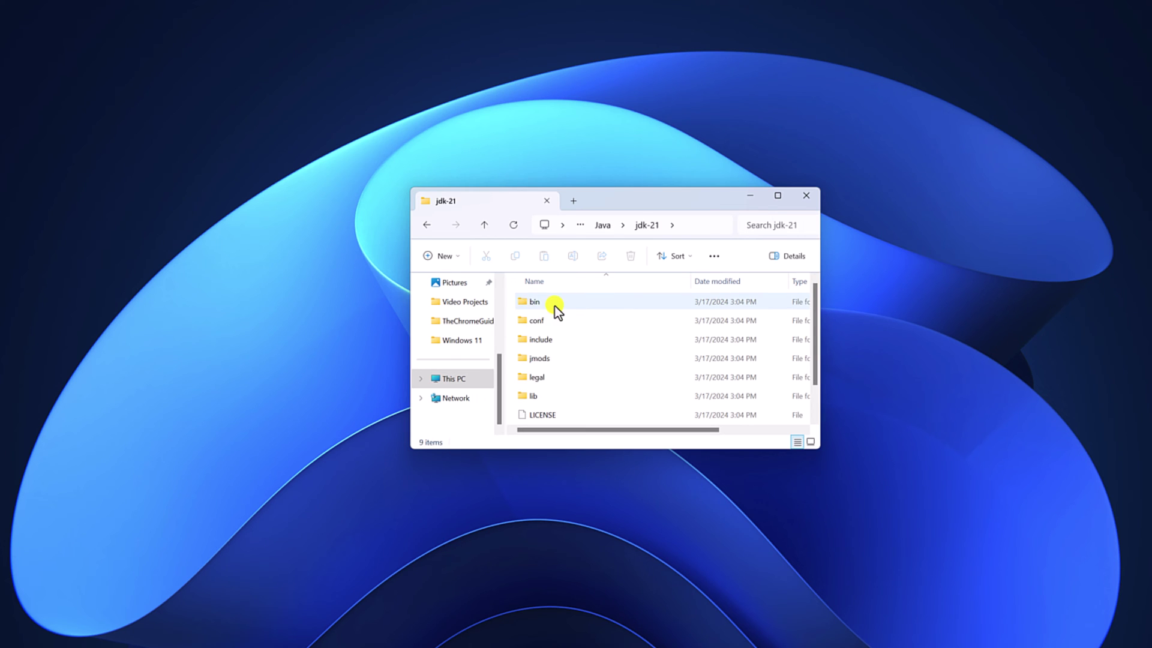
double_click(555, 309)
Copy the bin folder path from the address bar and close File Explorer.
left_click(682, 226)
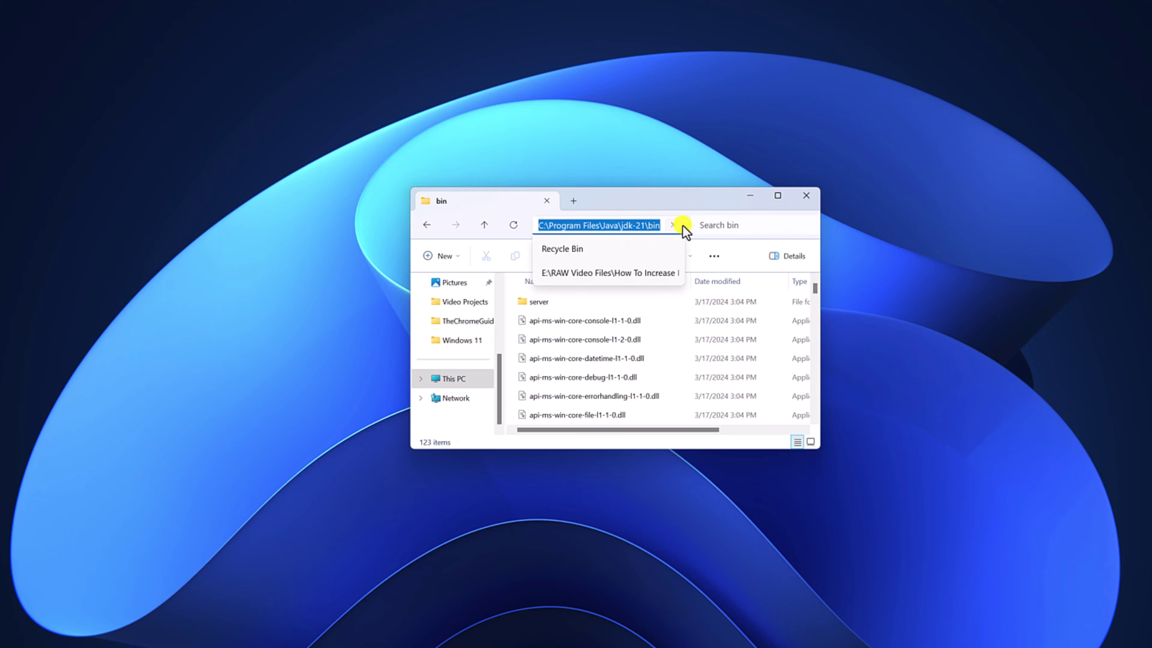
right_click(637, 225)
left_click(687, 258)
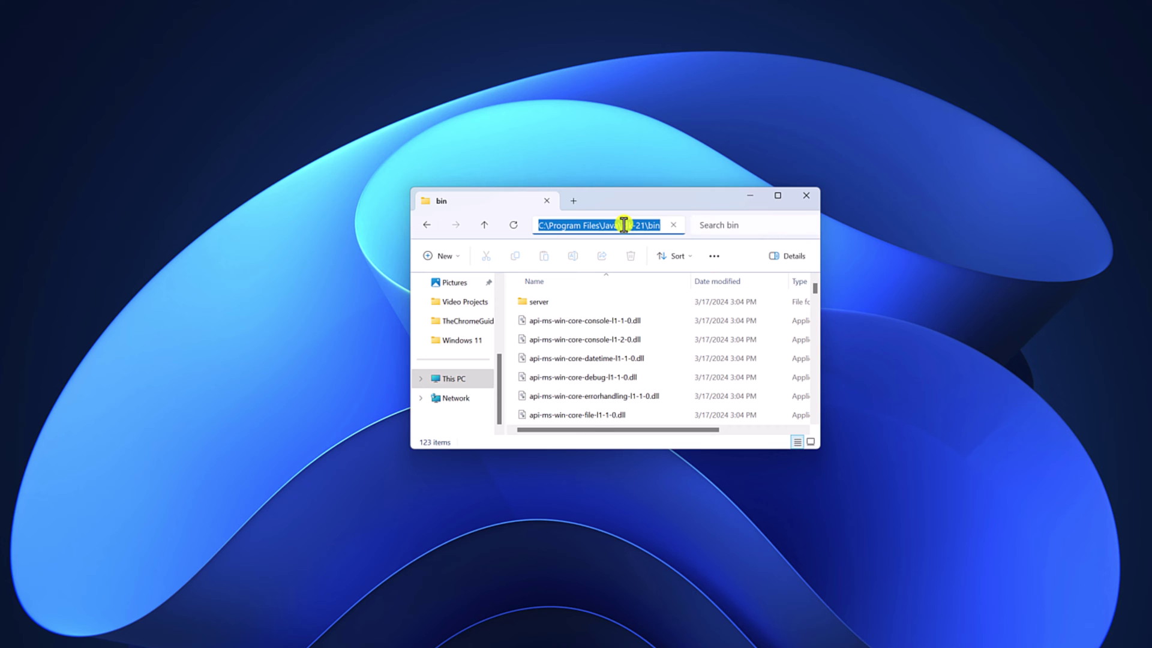
left_click(798, 201)
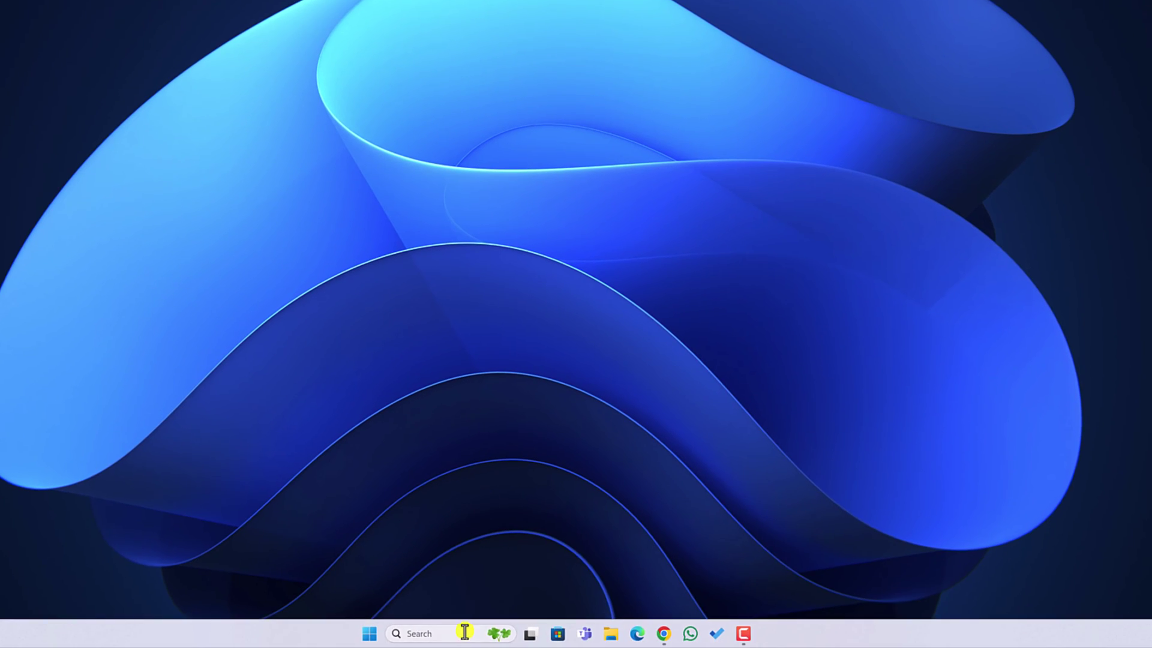
Open Environment Variables from the 'Edit the system environment variables' search result.
left_click(464, 632)
type("e")
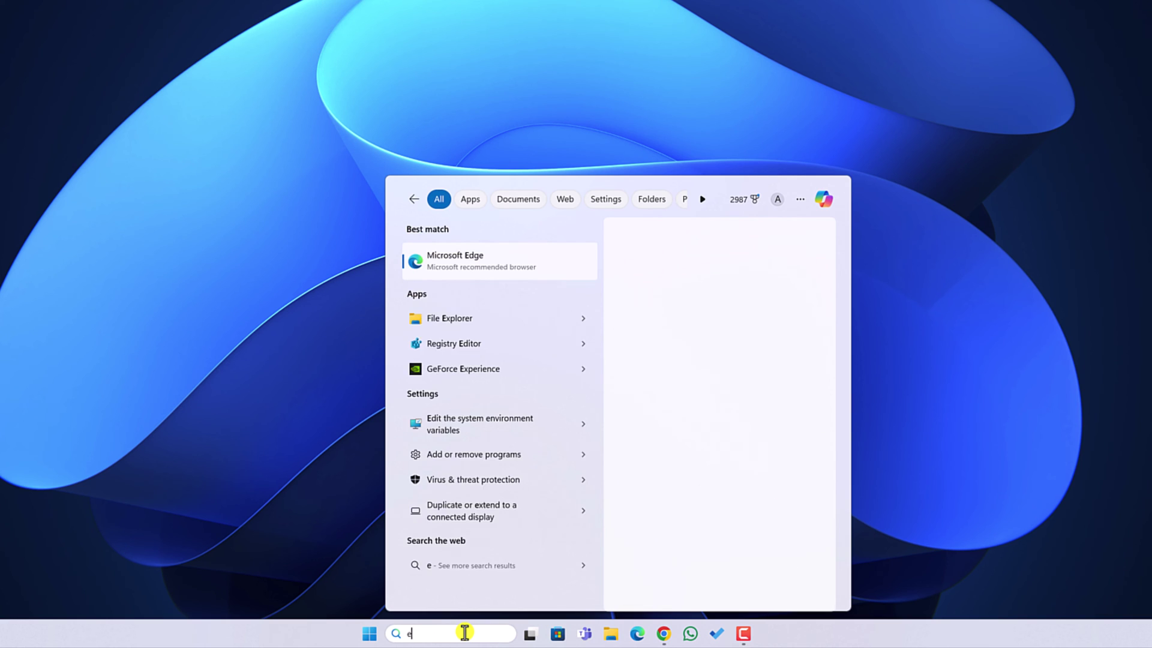
type("nvironment")
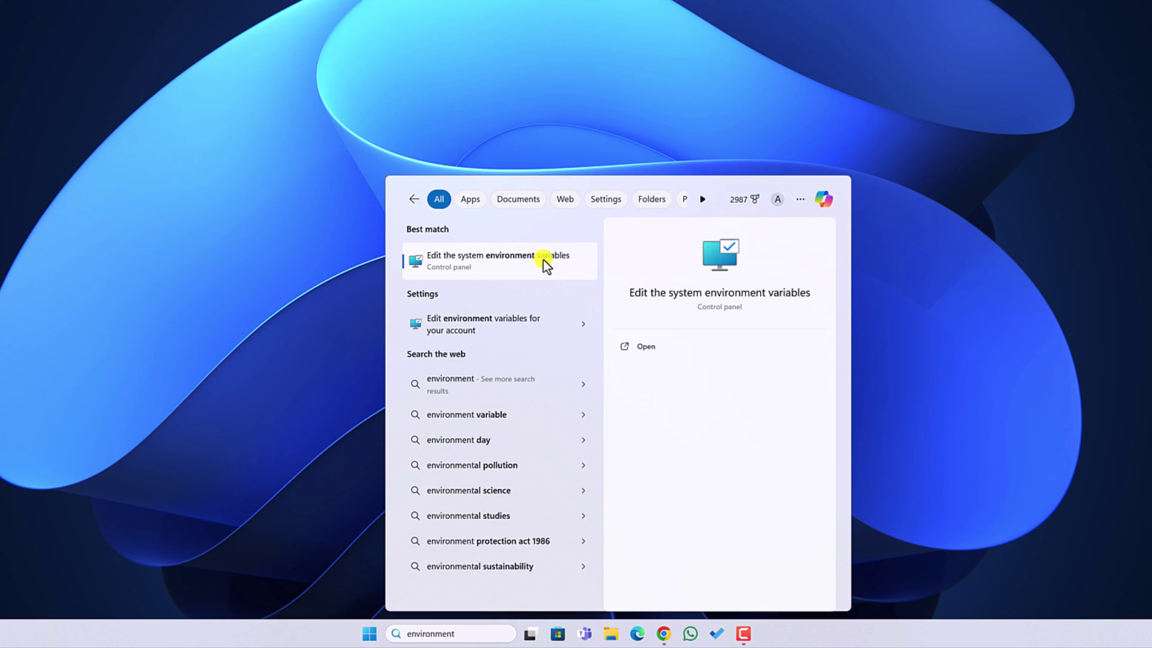
left_click(543, 260)
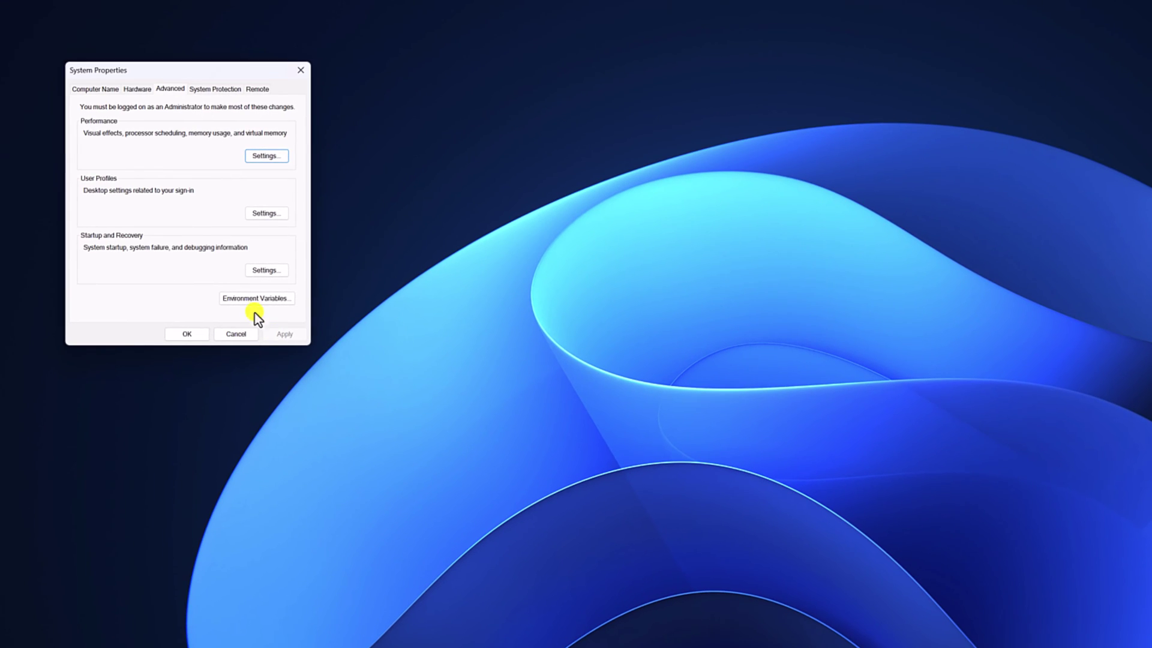
left_click(257, 303)
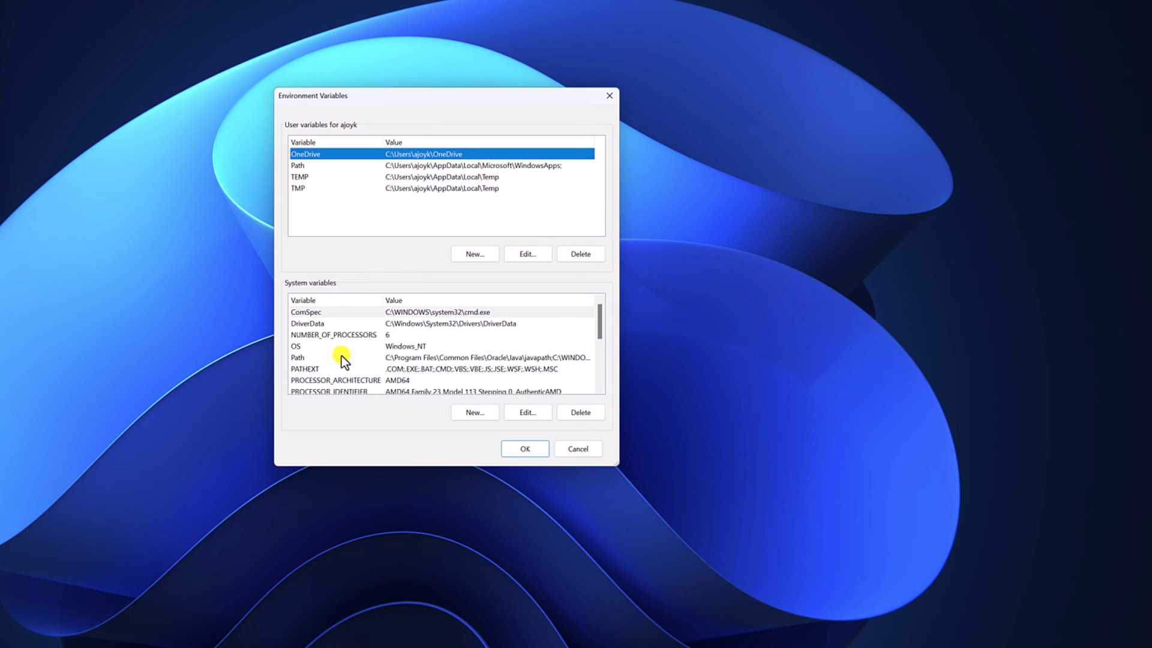
Paste C:\Program Files\Java\jdk-21\bin as a new system Path entry and confirm all three dialogs.
left_click(317, 359)
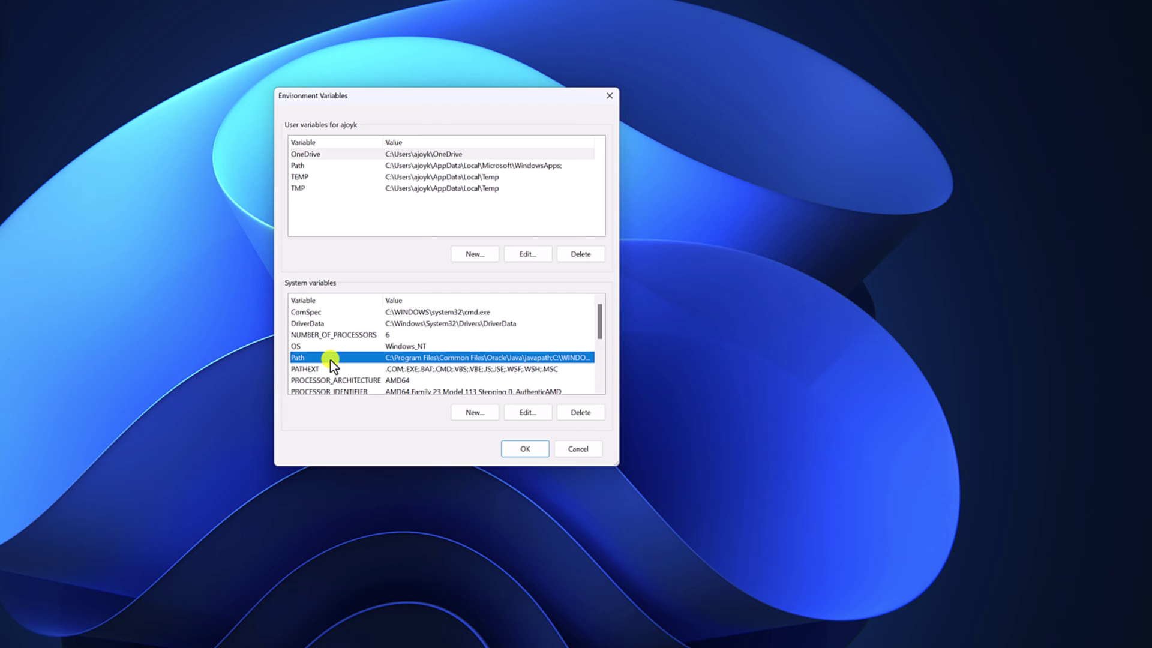
left_click(519, 413)
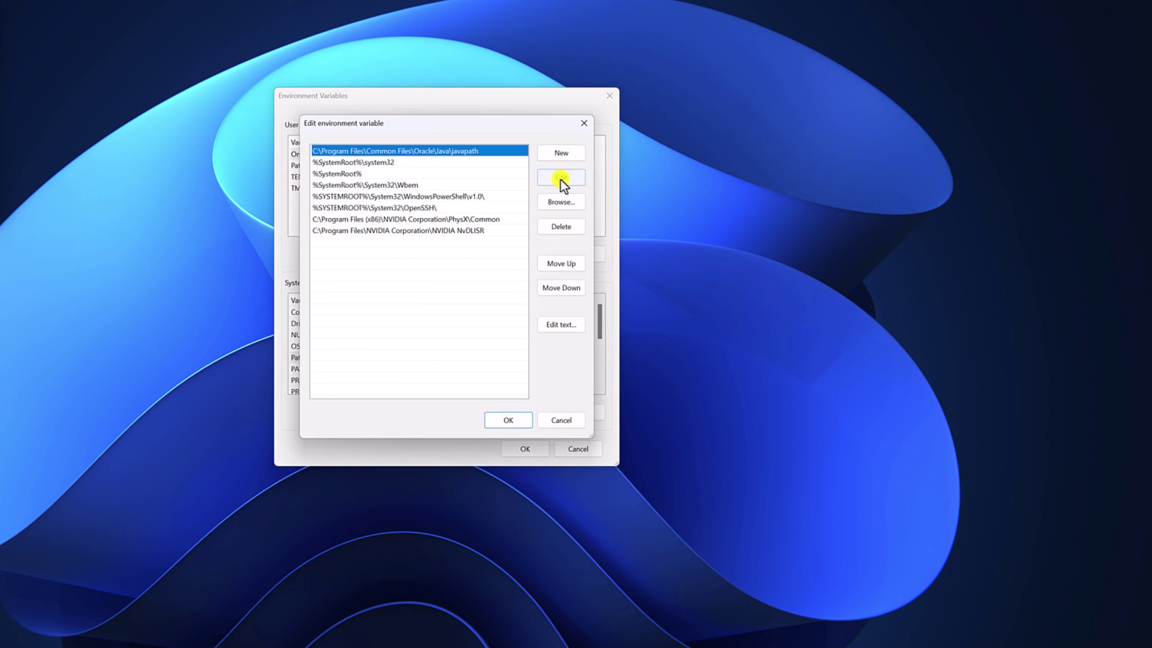
left_click(562, 153)
right_click(322, 246)
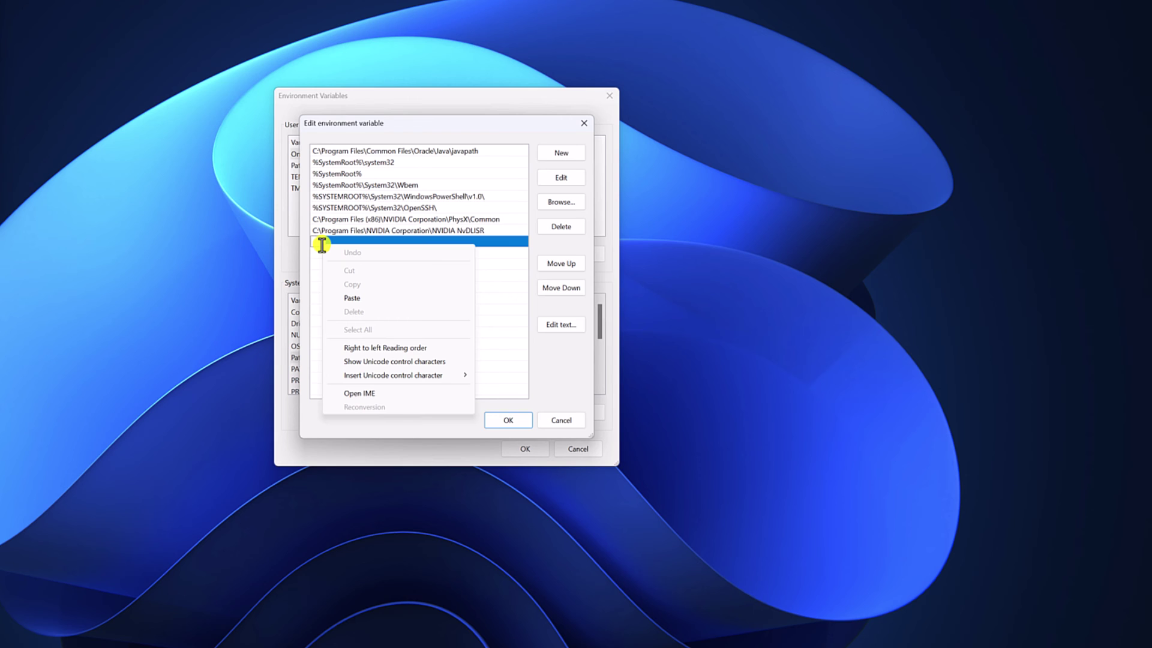
left_click(356, 299)
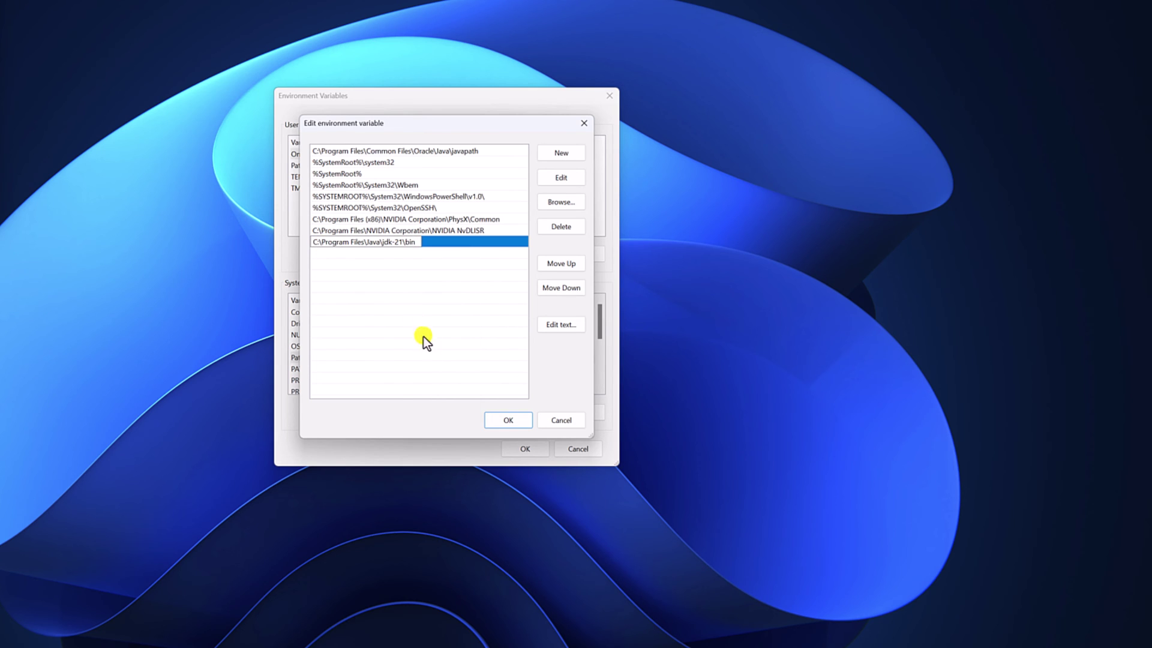
left_click(497, 420)
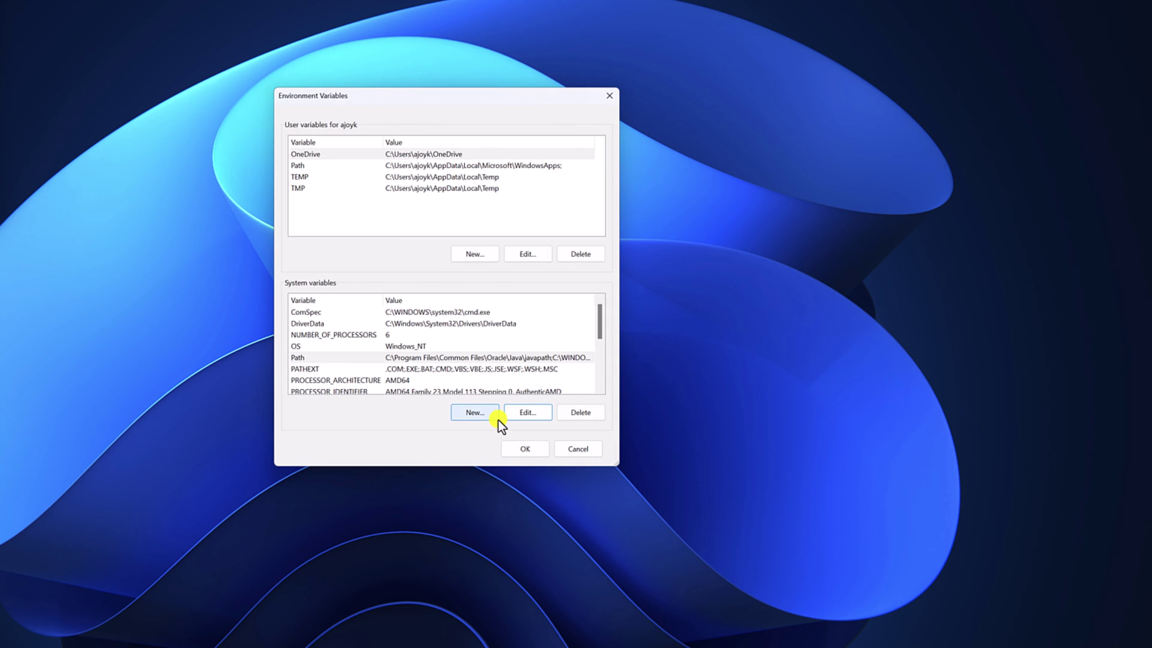
left_click(529, 453)
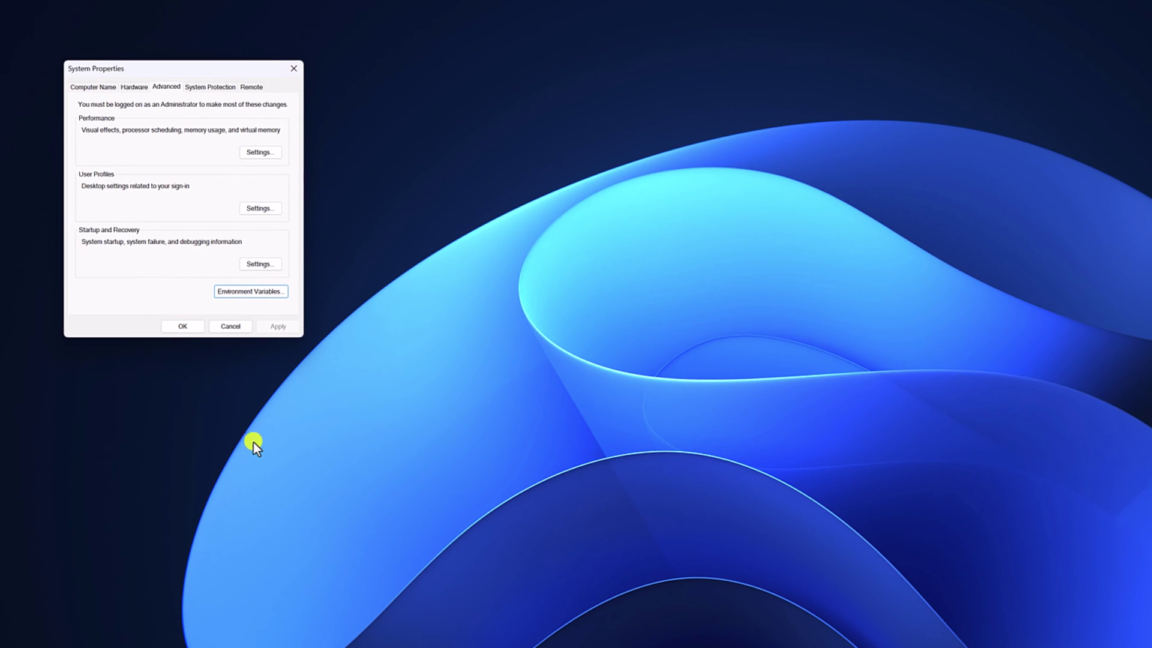
left_click(180, 327)
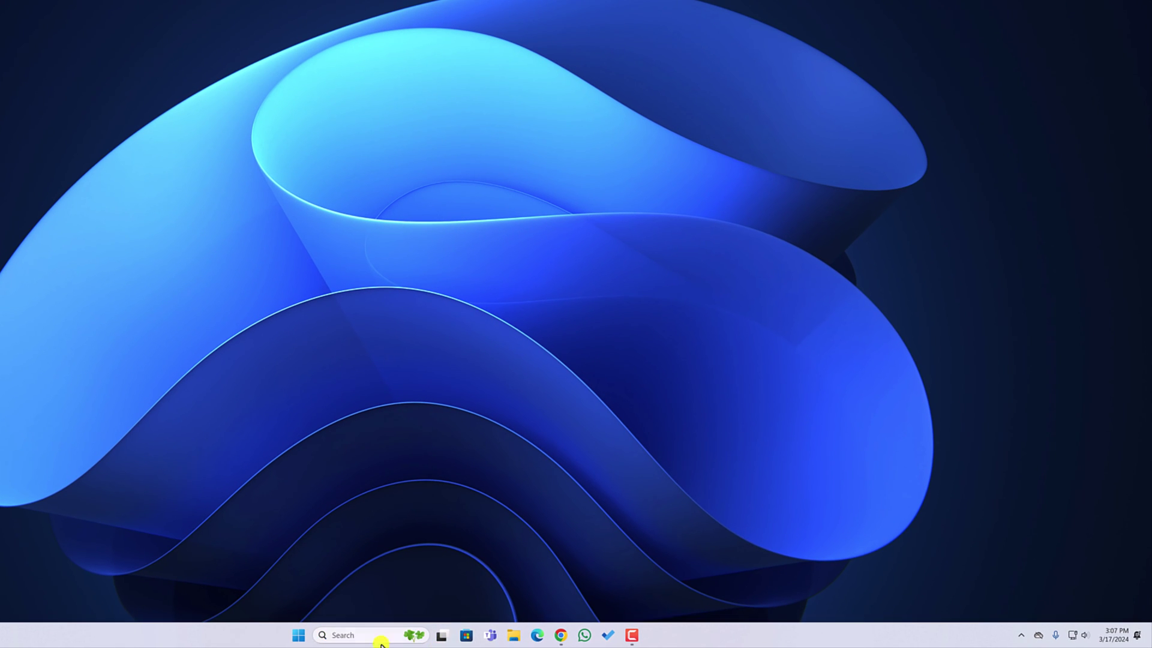
Open Command Prompt, run java --version showing 21.0.2 LTS, and copy the output.
left_click(381, 637)
type("cmd")
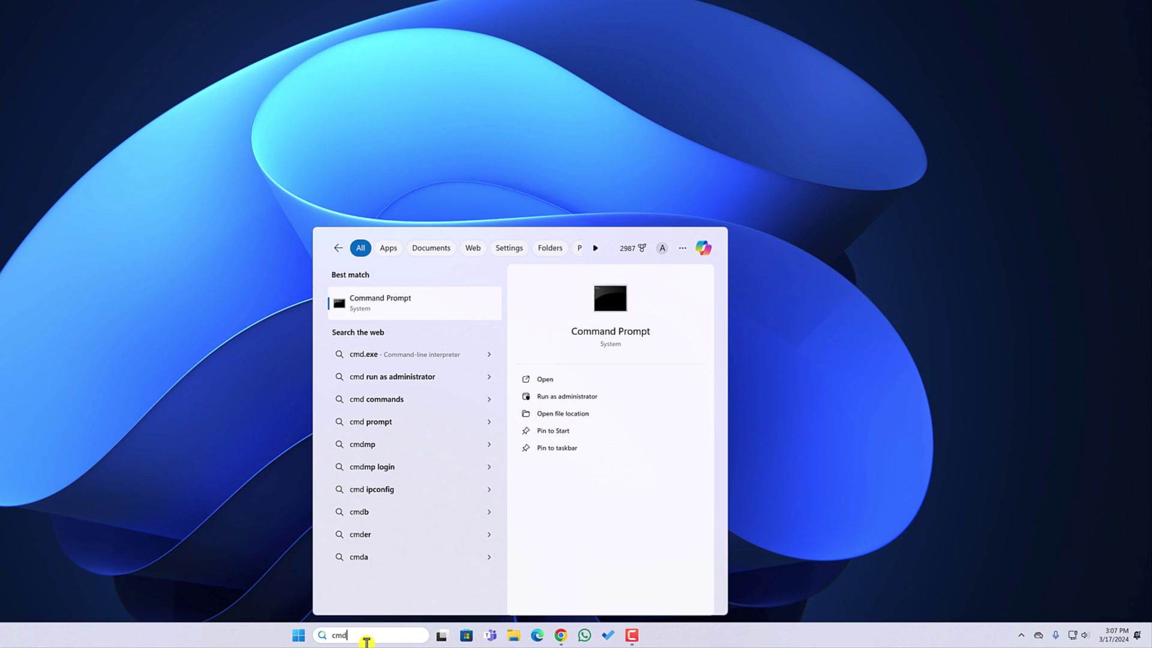
left_click(435, 311)
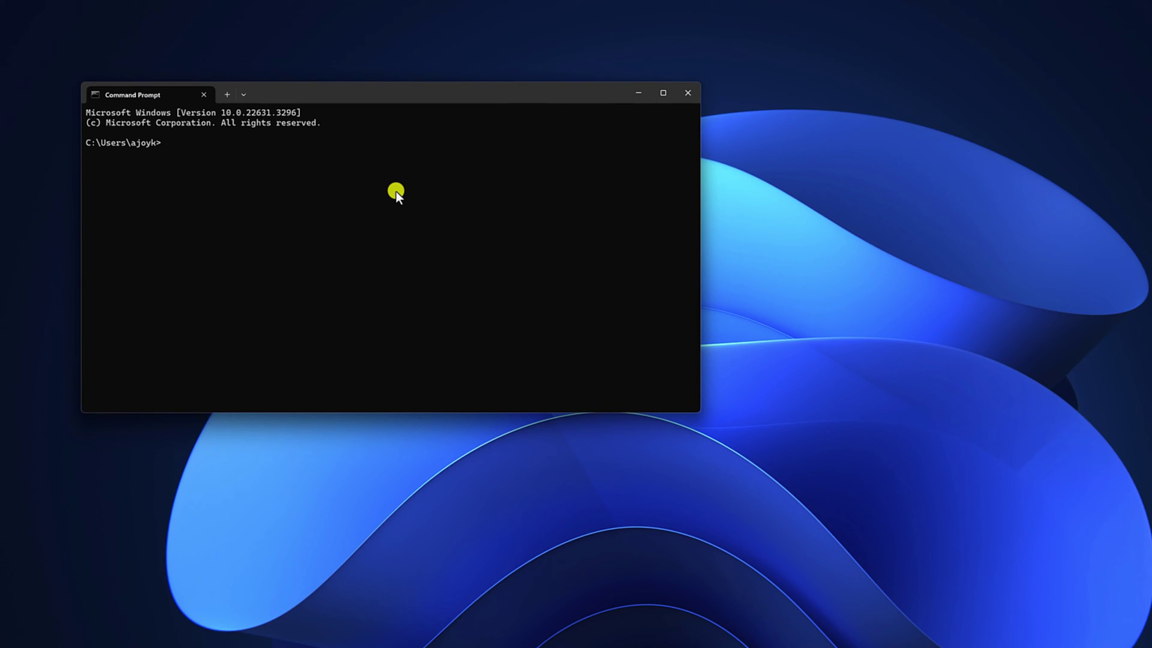
type("java")
type("--version")
key("Return")
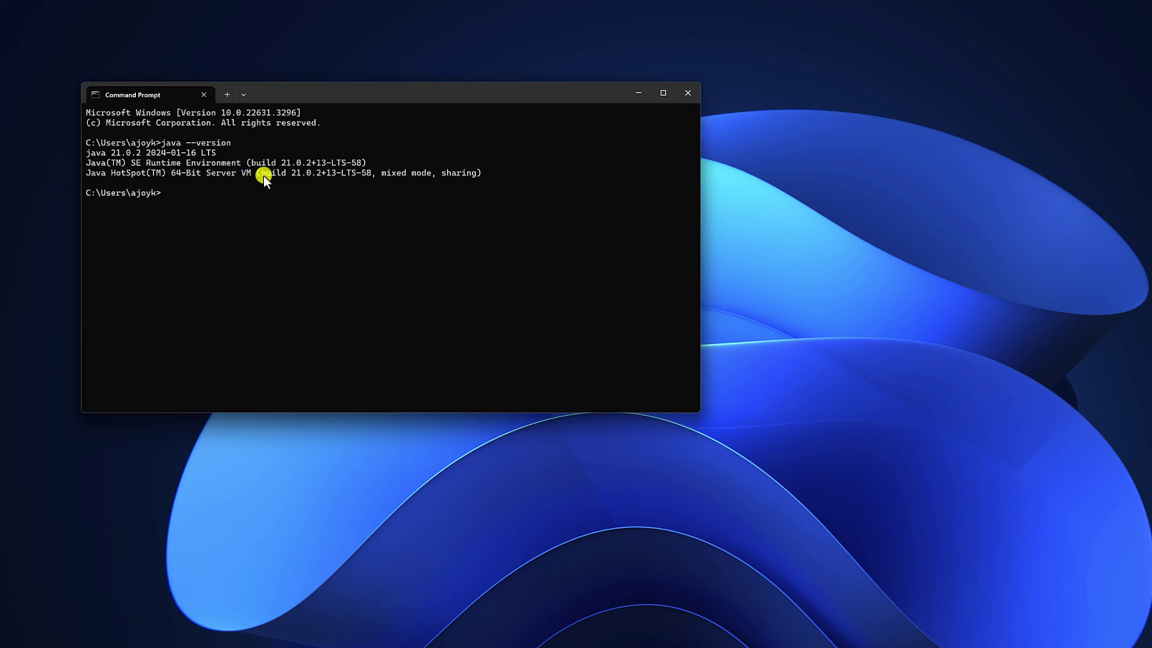
mouse_move(480, 173)
left_mouse_down()
mouse_move(328, 182)
mouse_move(86, 152)
left_mouse_up()
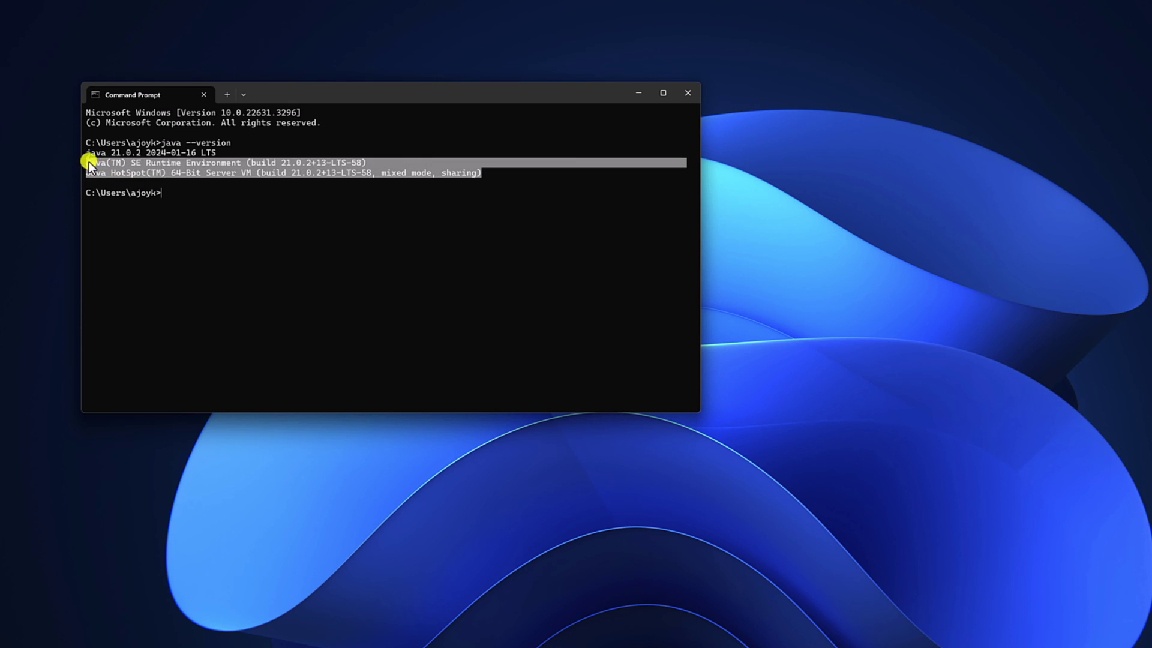
right_click(215, 181)
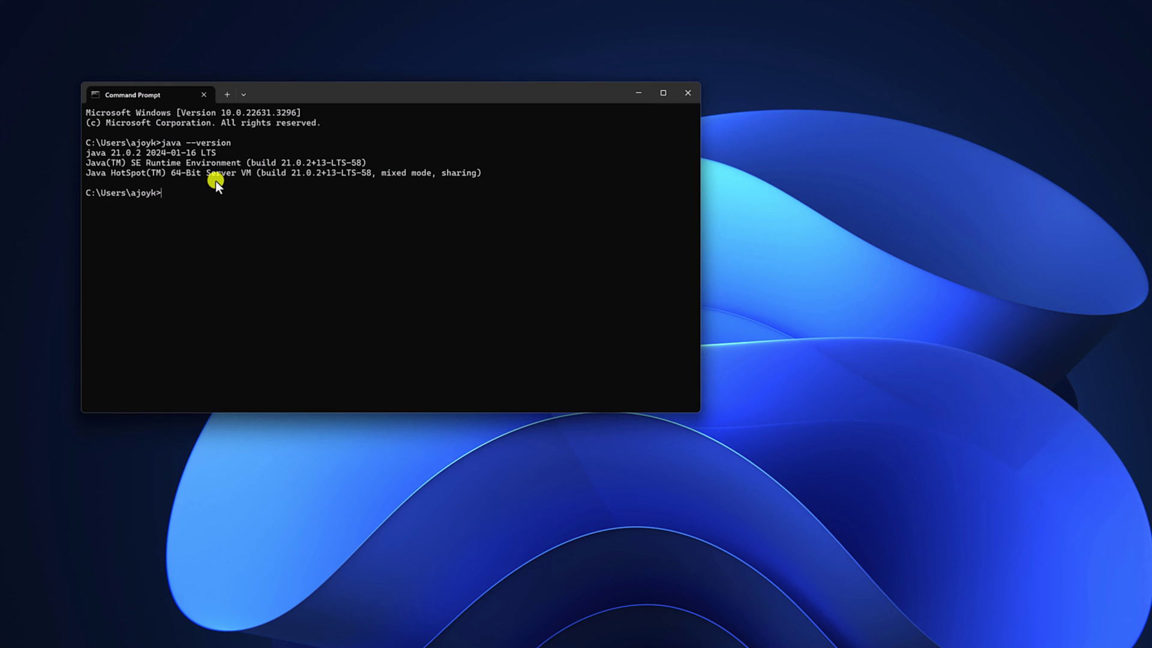
type("javac")
Run javac to print the compiler's usage help.
key("Return")
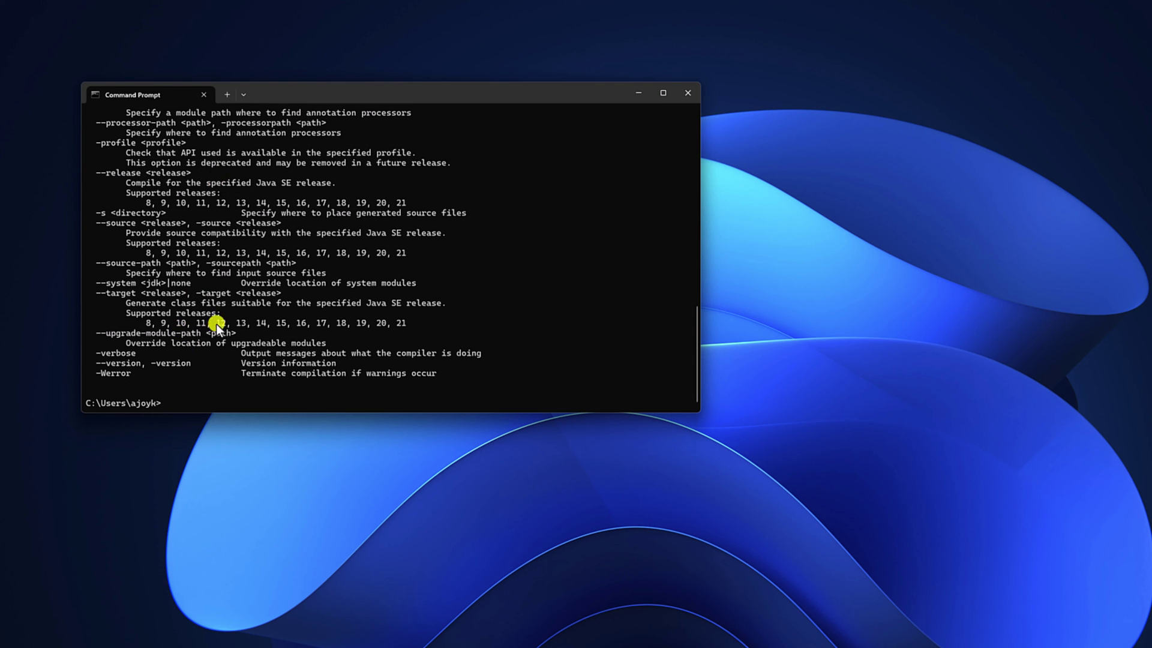
scroll(229, 315, "up", 5)
scroll(229, 300, "up", 3)
scroll(233, 296, "up", 5)
scroll(233, 296, "up", 5)
scroll(233, 296, "down", 2)
scroll(233, 296, "down", 3)
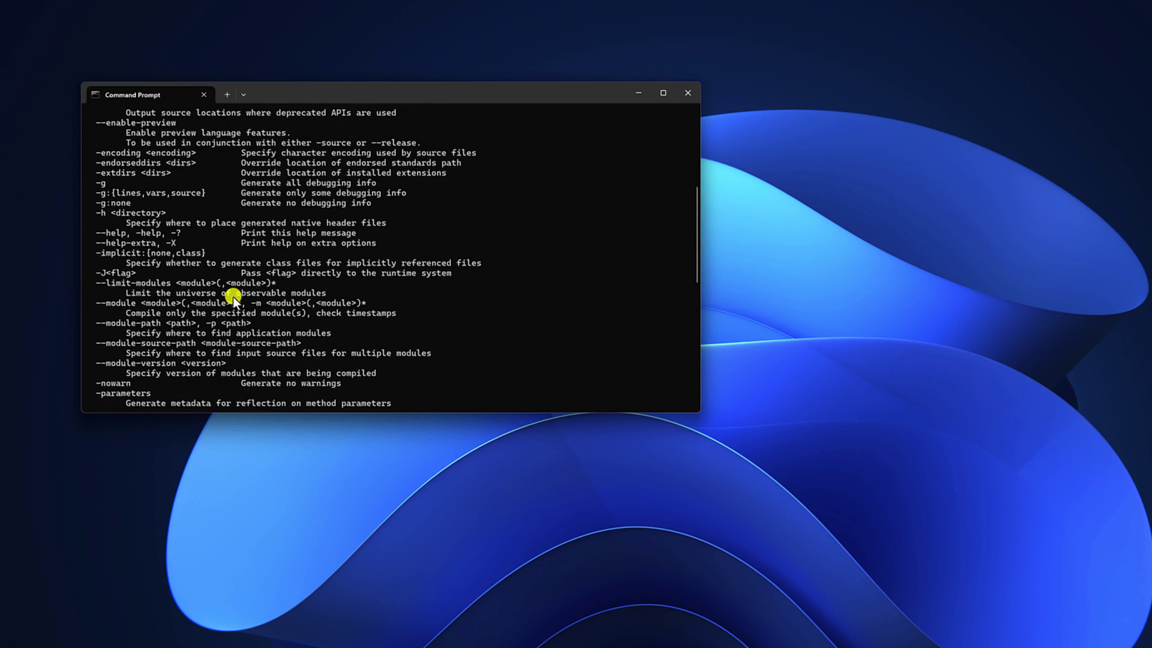
scroll(233, 296, "down", 5)
scroll(230, 325, "down", 3)
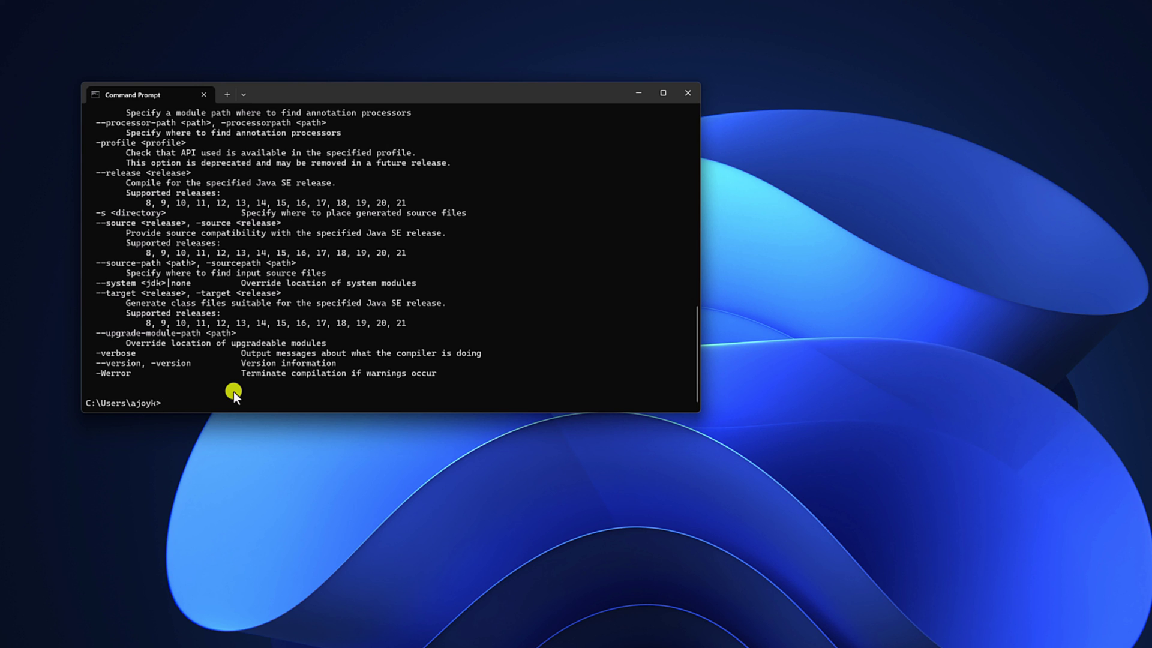
left_click(631, 97)
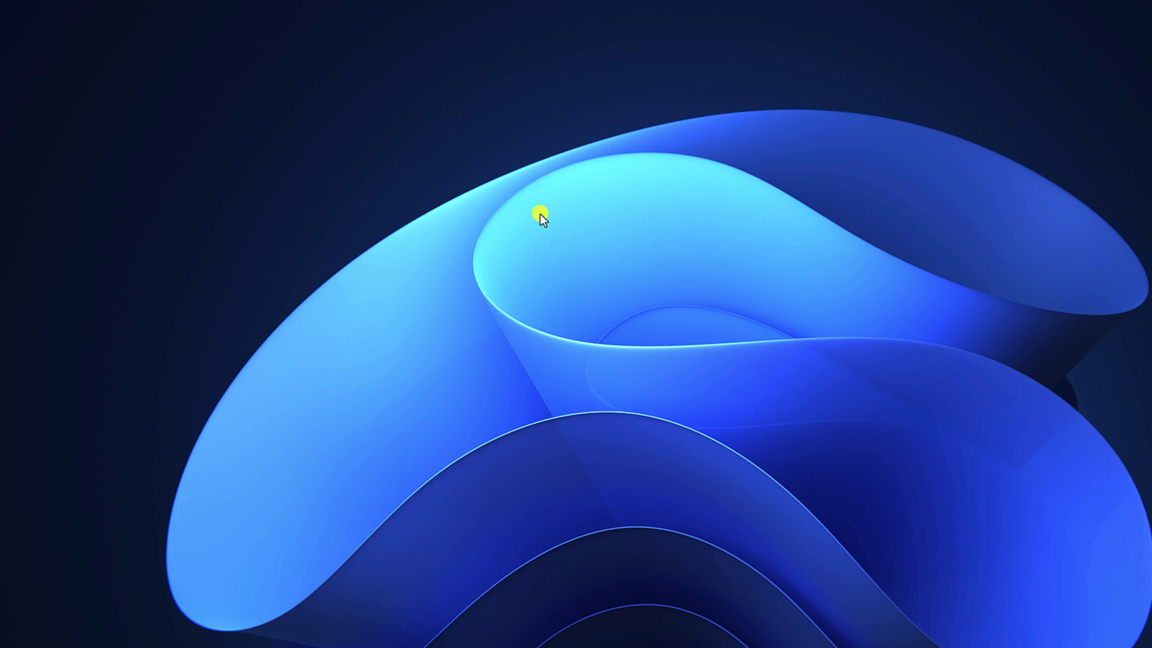